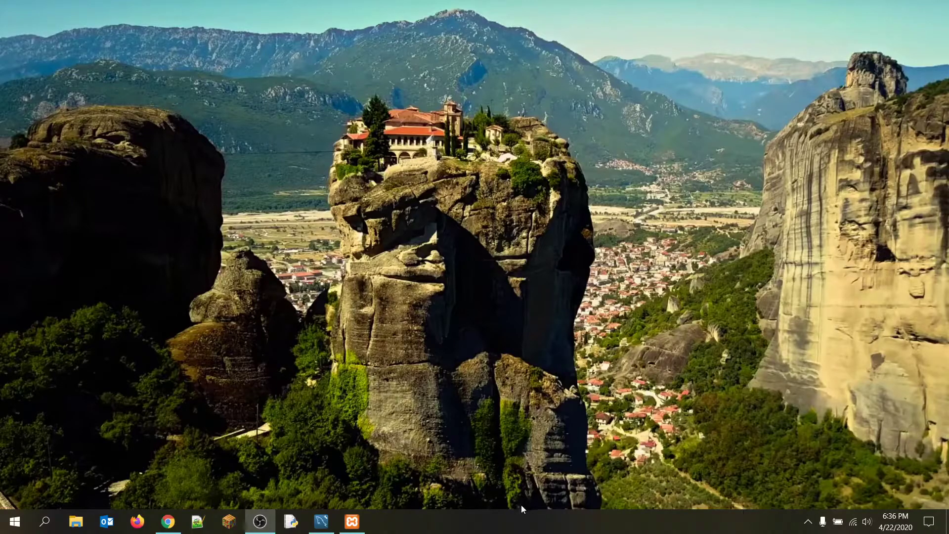
Switch to MySQL Workbench and start a Reverse Engineer MySQL Create Script import into the model.
{"action": "left_click", "coordinate": [329, 524]}
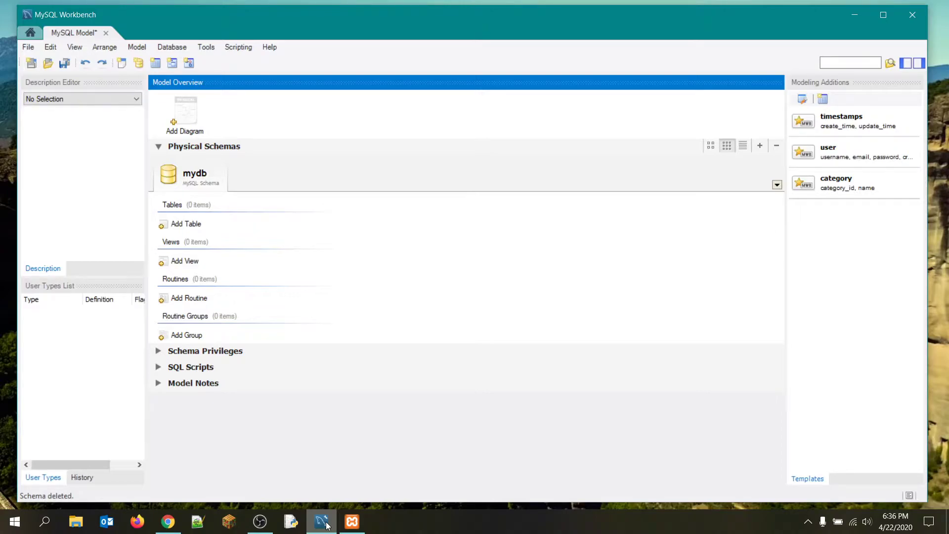
{"action": "left_click", "coordinate": [22, 47]}
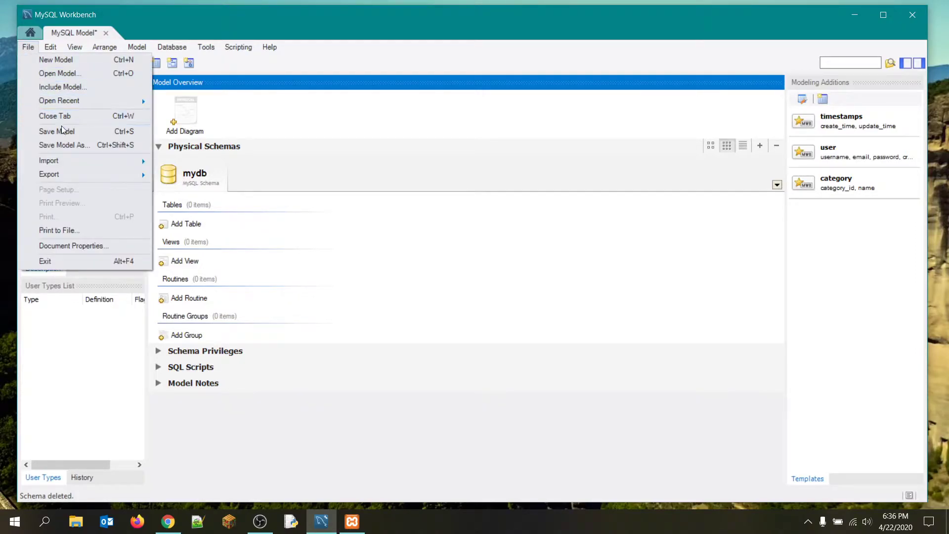
{"action": "mouse_move", "coordinate": [79, 161]}
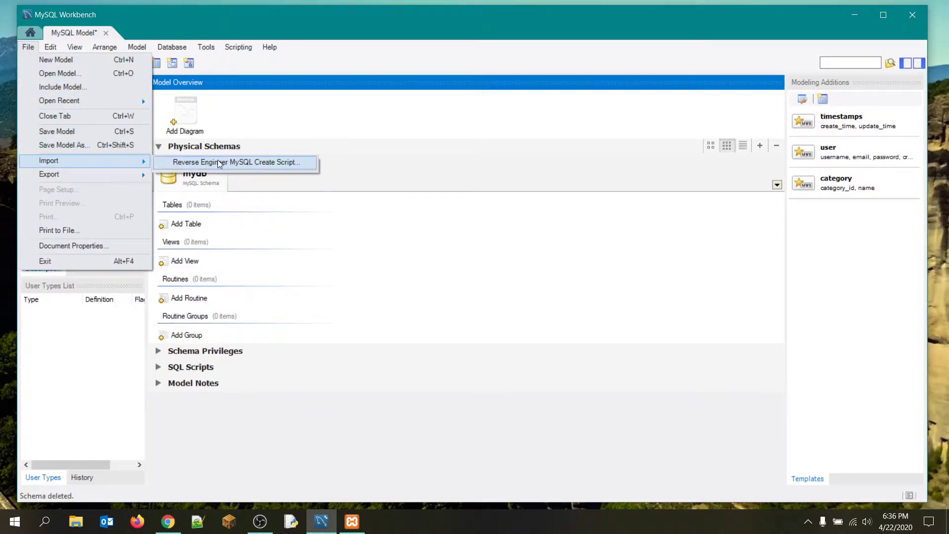
{"action": "left_click", "coordinate": [272, 165]}
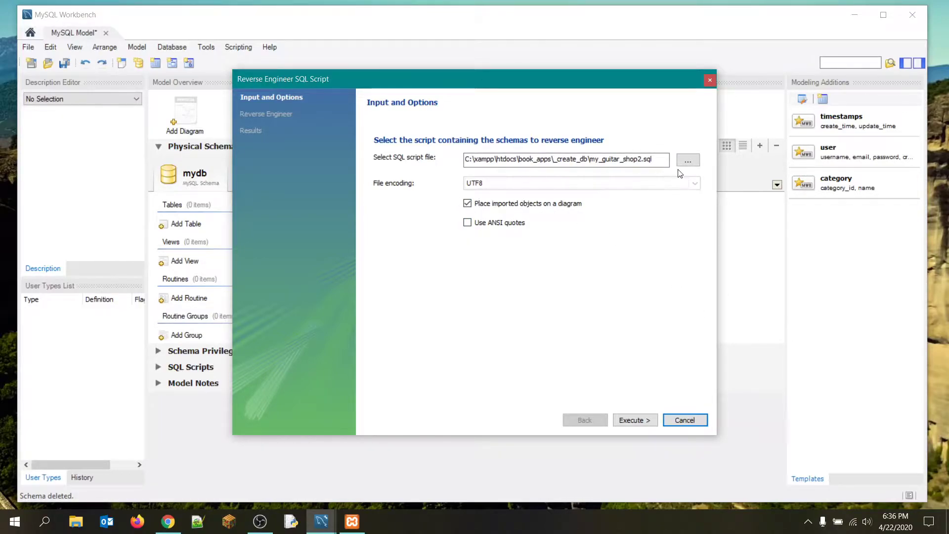
Select my_guitar_shop2.sql from C:\xampp\htdocs\book_apps\_create_db as the SQL script to reverse engineer.
{"action": "left_click", "coordinate": [687, 160]}
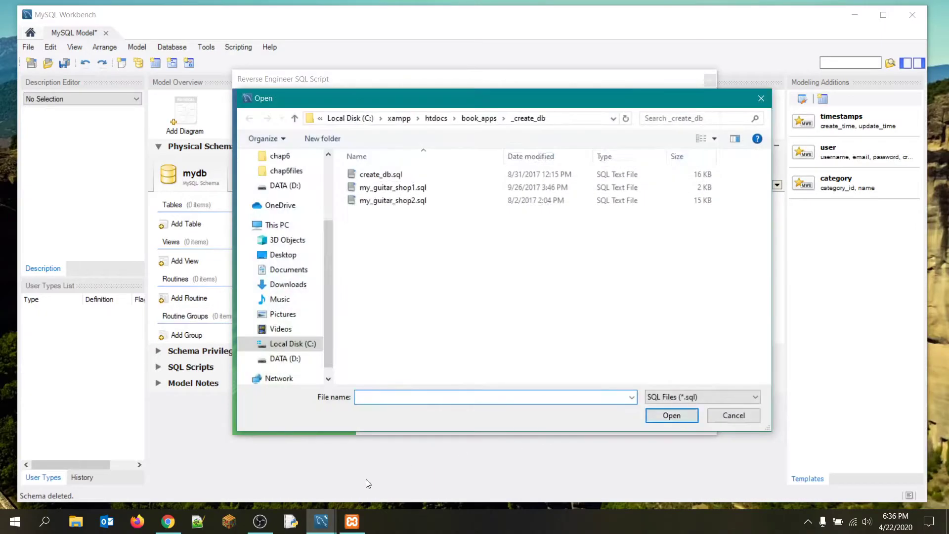
{"action": "left_click", "coordinate": [277, 346]}
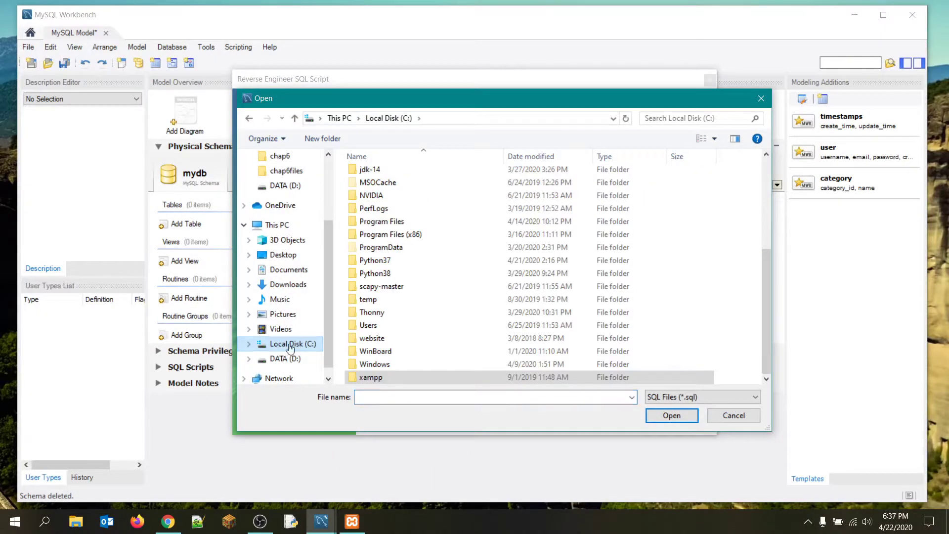
{"action": "left_click", "coordinate": [380, 378]}
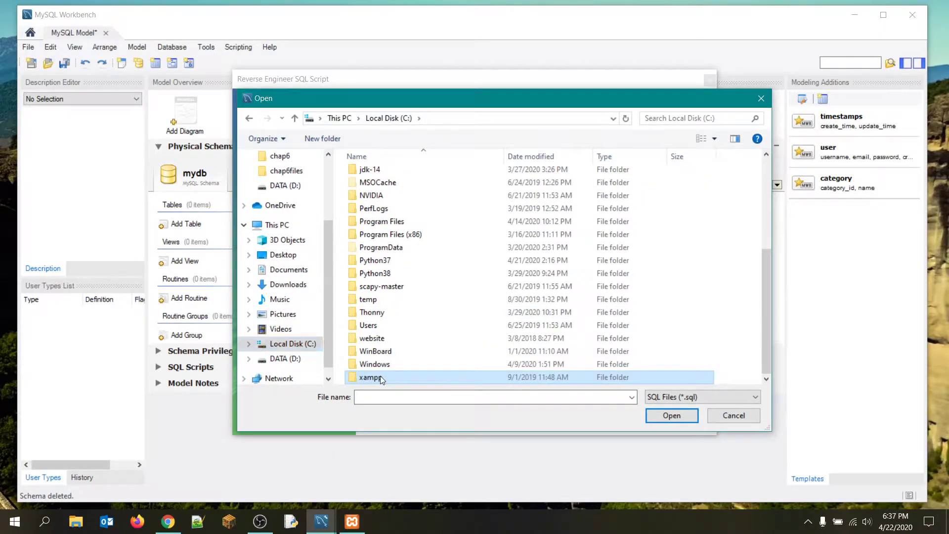
{"action": "double_click", "coordinate": [380, 377]}
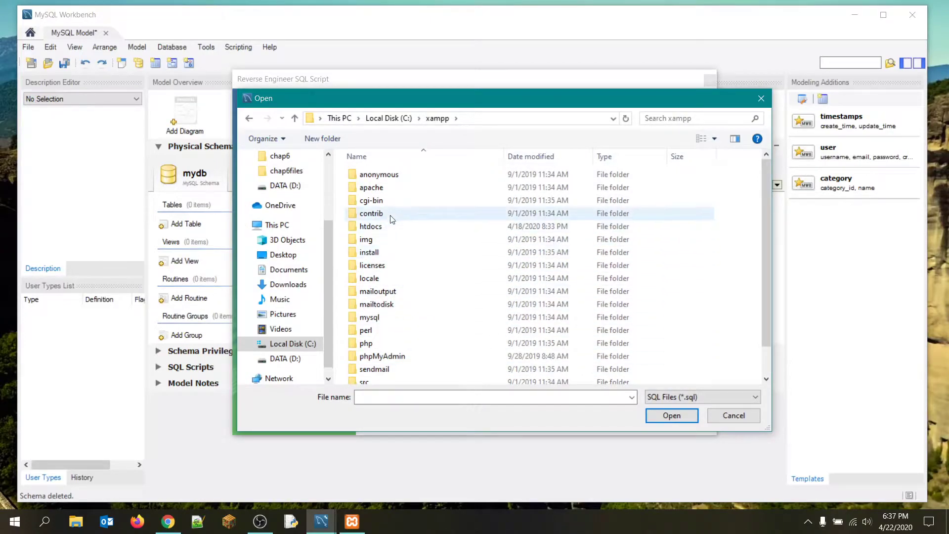
{"action": "double_click", "coordinate": [374, 230]}
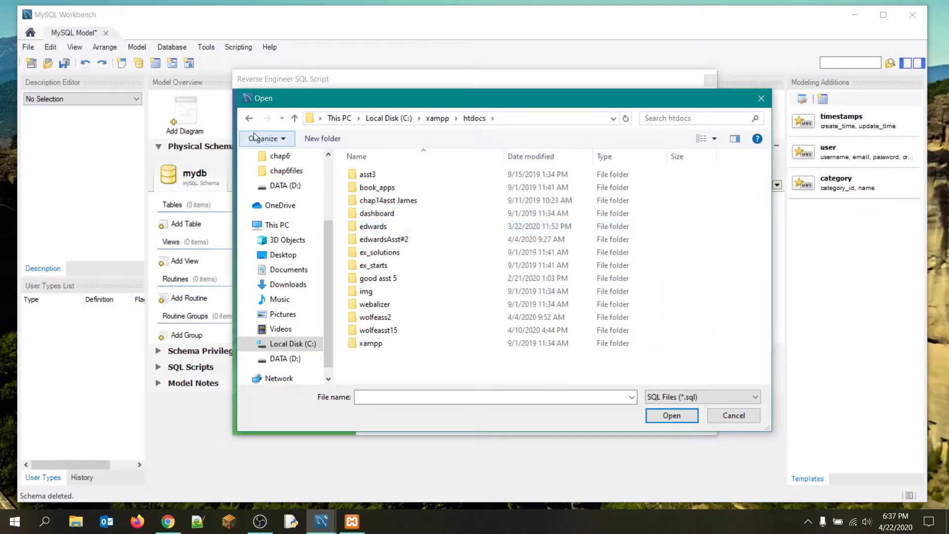
{"action": "left_click", "coordinate": [391, 188]}
{"action": "double_click", "coordinate": [390, 188]}
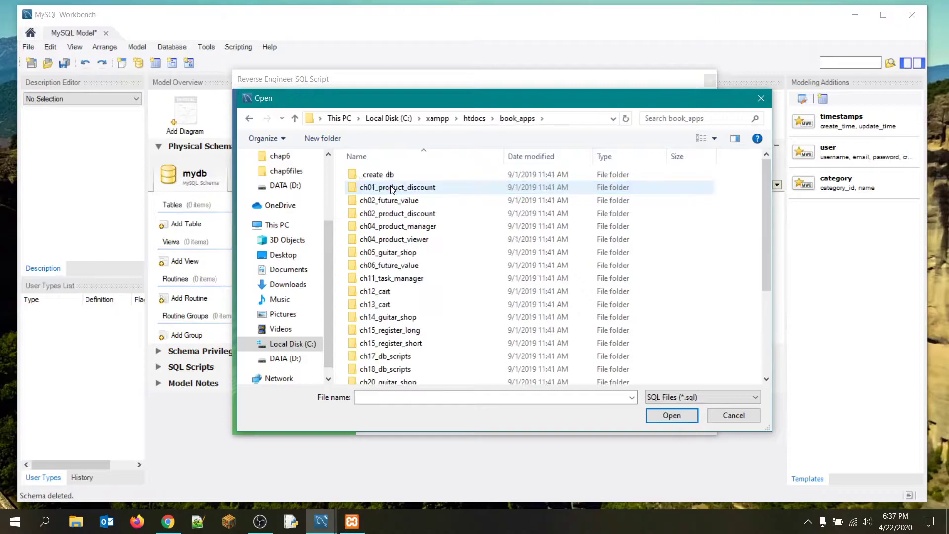
{"action": "double_click", "coordinate": [368, 176]}
{"action": "left_click", "coordinate": [414, 203]}
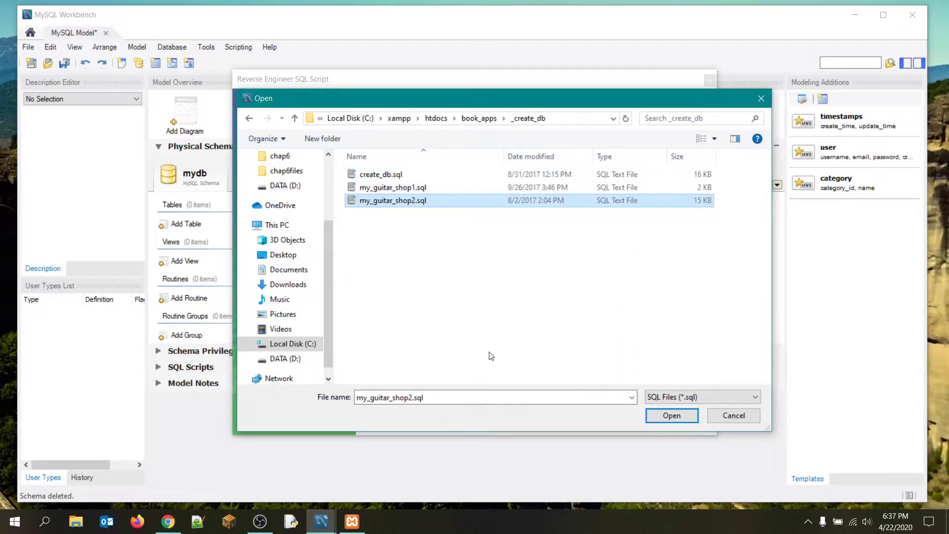
{"action": "left_click", "coordinate": [667, 417]}
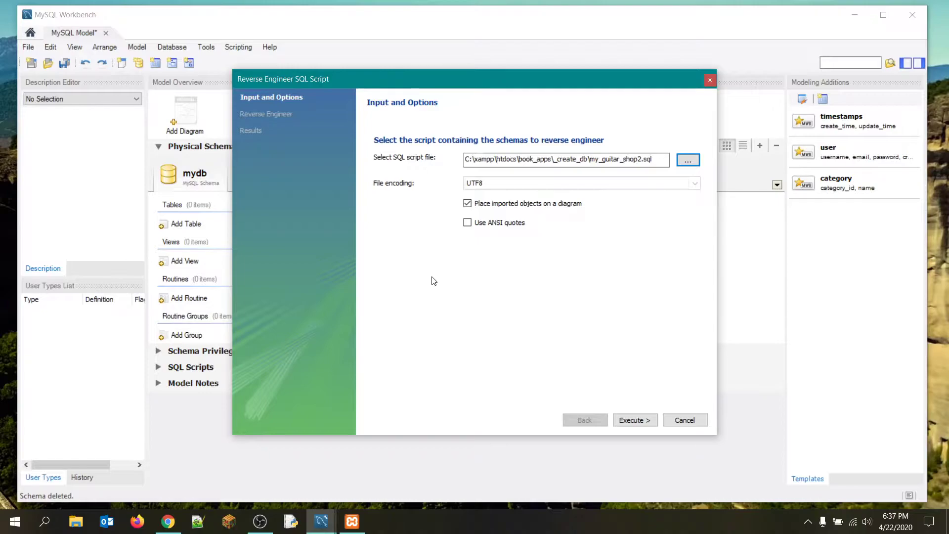
Execute the script import with its objects placed on a diagram and finish the wizard.
{"action": "left_click", "coordinate": [638, 421]}
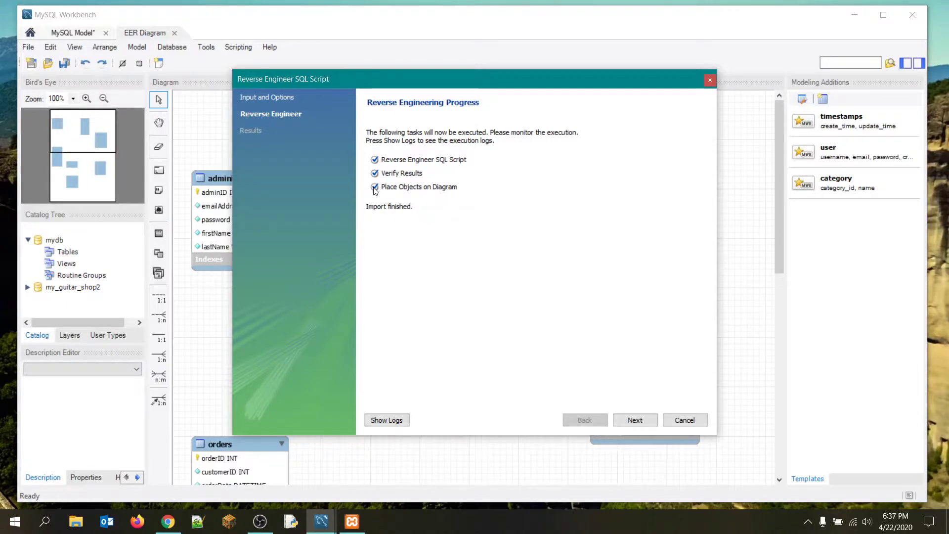
{"action": "left_click", "coordinate": [638, 424]}
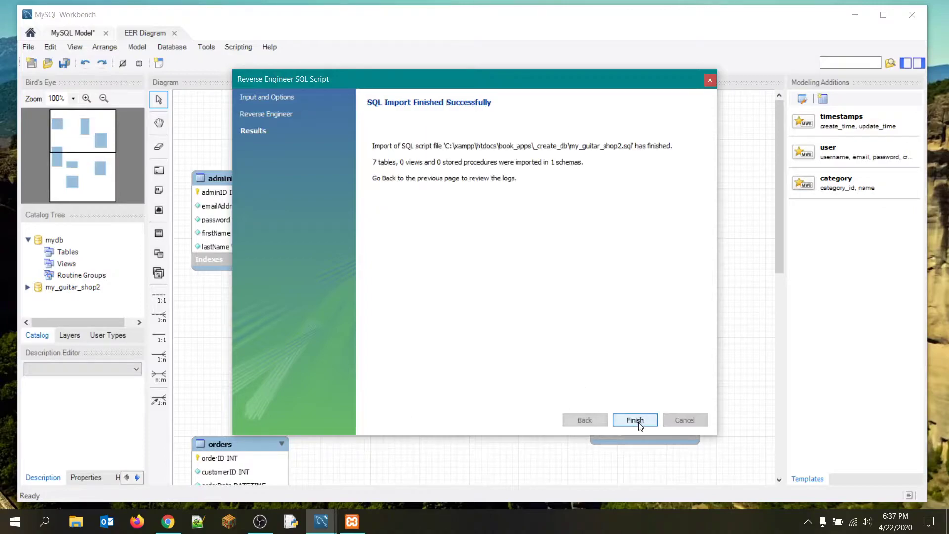
{"action": "left_click", "coordinate": [635, 420]}
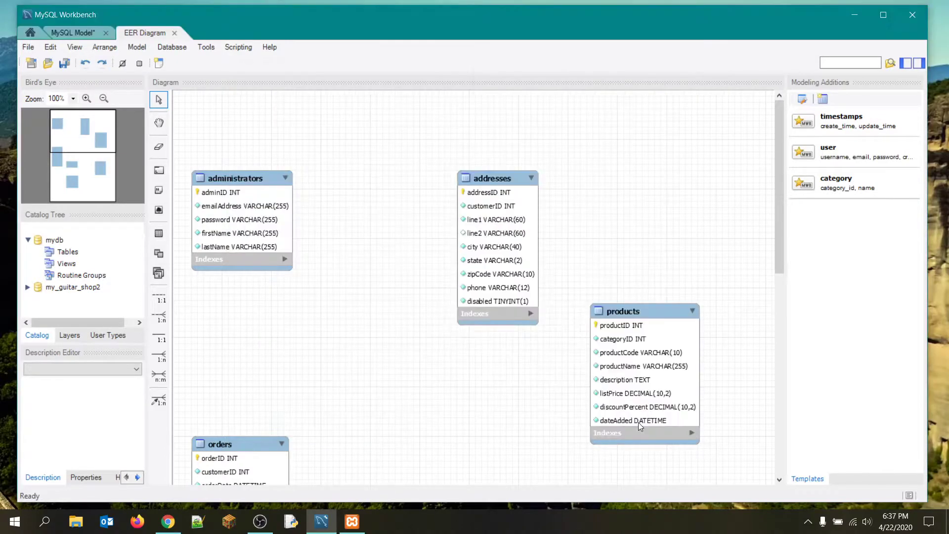
Arrange administrators, addresses and products along the upper part of the diagram and move orders up beneath administrators.
{"action": "left_click_drag", "start_coordinate": [246, 180], "coordinate": [244, 123]}
{"action": "left_click_drag", "start_coordinate": [492, 176], "coordinate": [359, 124]}
{"action": "left_click_drag", "start_coordinate": [658, 310], "coordinate": [521, 159]}
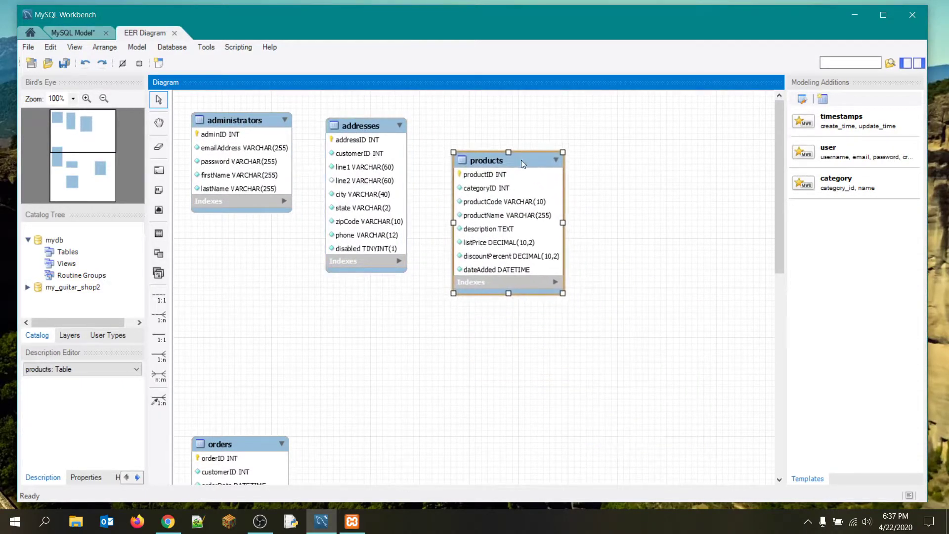
{"action": "left_click_drag", "start_coordinate": [248, 444], "coordinate": [250, 263]}
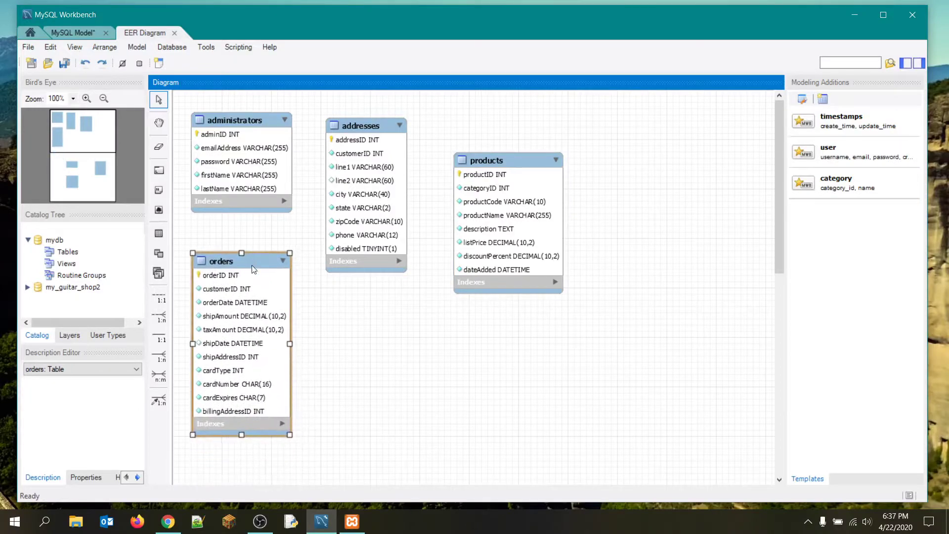
Move the categories, customers and orderItems tables up the diagram, close to the orders table.
{"action": "scroll", "coordinate": [578, 380], "scroll_direction": "down", "scroll_amount": 6}
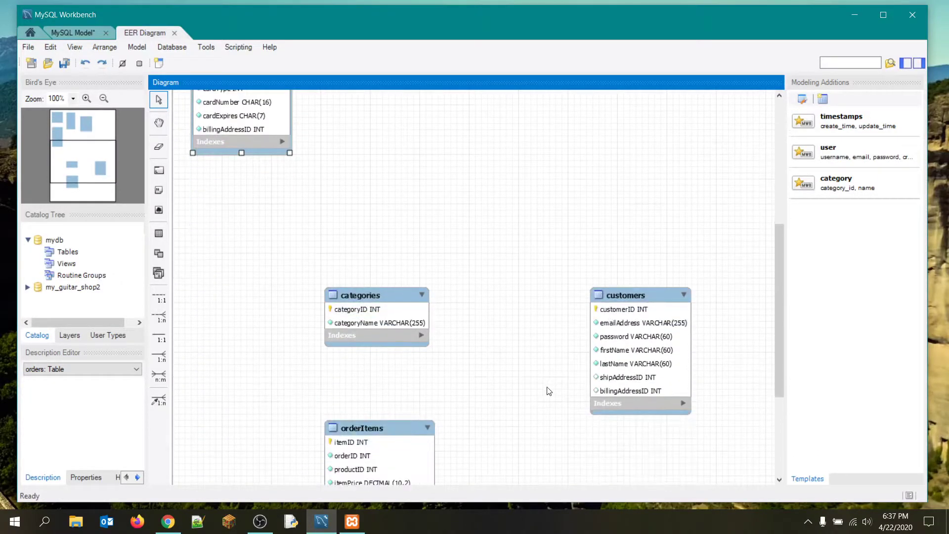
{"action": "scroll", "coordinate": [549, 403], "scroll_direction": "down", "scroll_amount": 1}
{"action": "left_click_drag", "start_coordinate": [582, 452], "coordinate": [548, 203]}
{"action": "left_click_drag", "start_coordinate": [366, 251], "coordinate": [373, 106]}
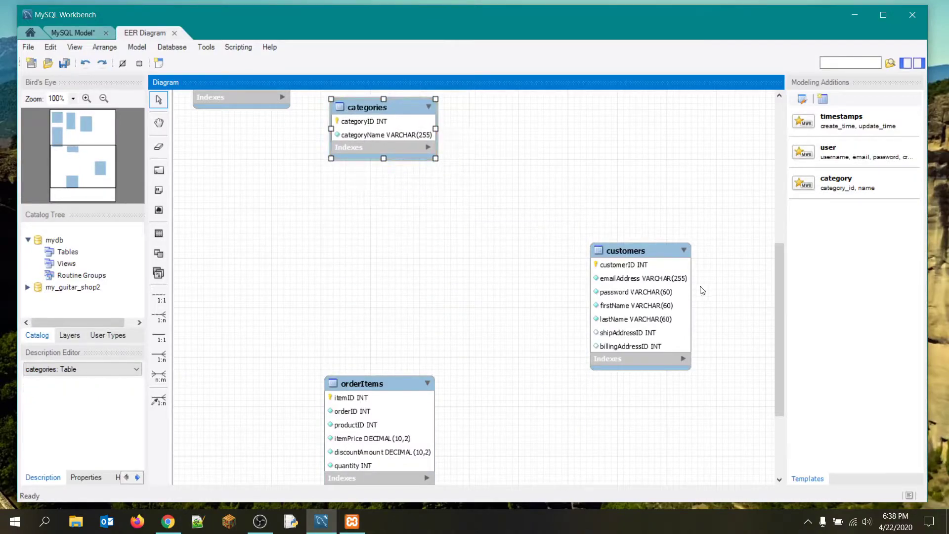
{"action": "left_click_drag", "start_coordinate": [641, 252], "coordinate": [262, 164]}
{"action": "left_click_drag", "start_coordinate": [362, 384], "coordinate": [483, 119]}
Place the customers table beneath addresses and the orderItems table beneath products.
{"action": "left_click_drag", "start_coordinate": [783, 316], "coordinate": [784, 215]}
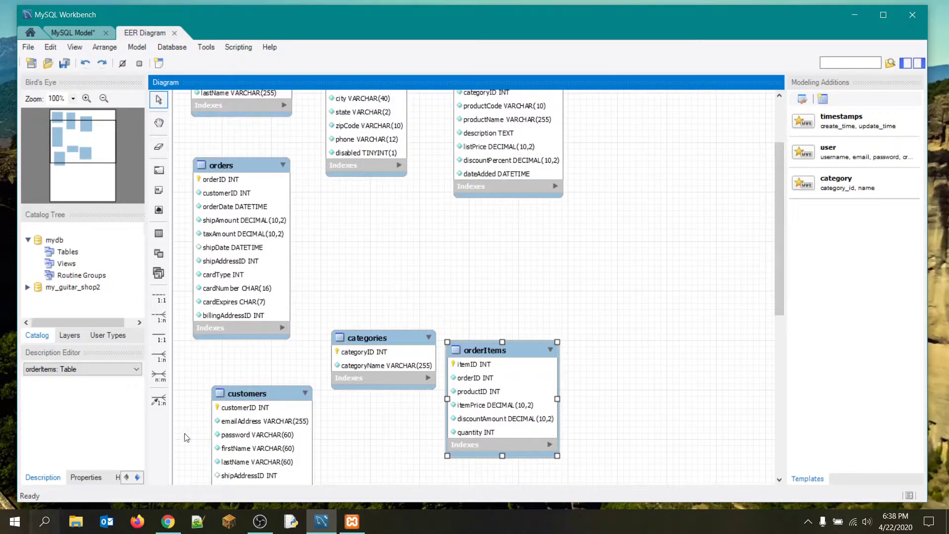
{"action": "left_click_drag", "start_coordinate": [274, 390], "coordinate": [378, 197]}
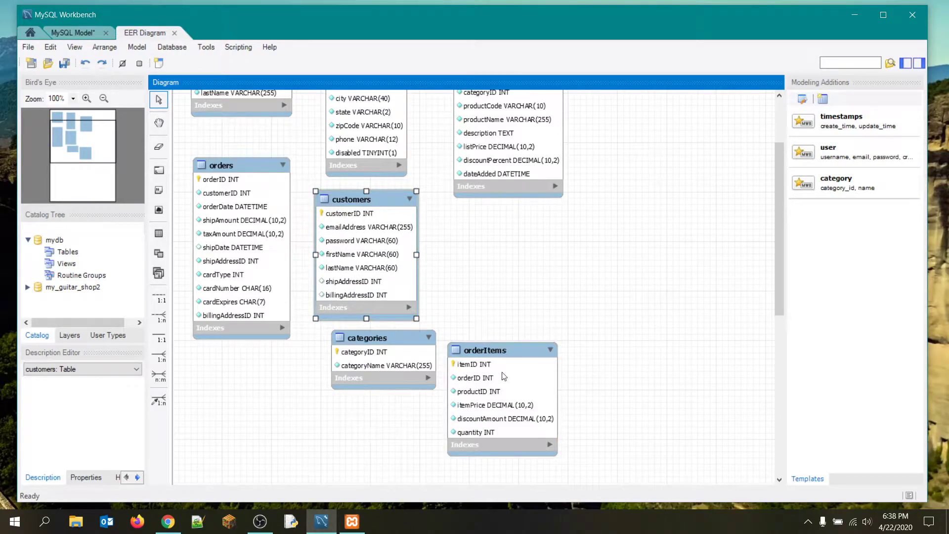
{"action": "left_click_drag", "start_coordinate": [500, 352], "coordinate": [544, 249]}
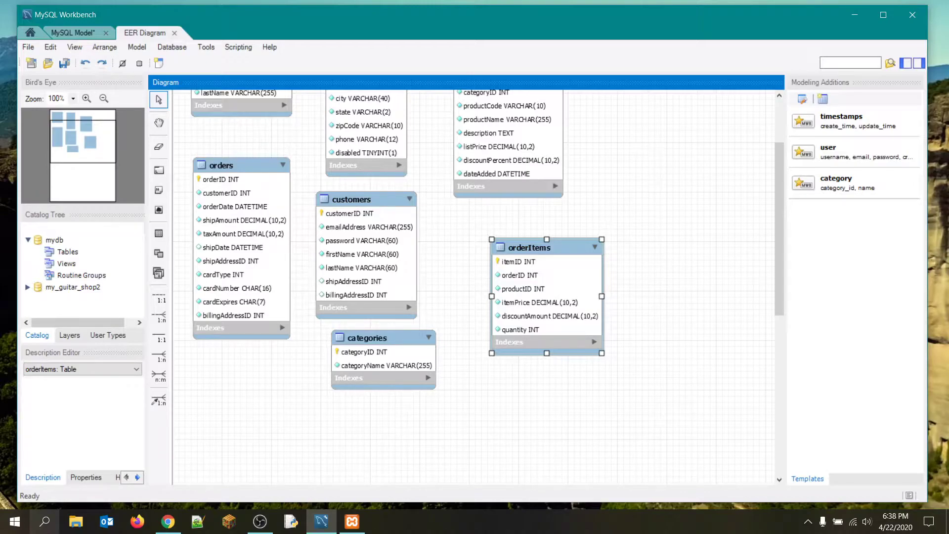
Open the products table's definition to examine its columns and datatypes, and close it.
{"action": "scroll", "coordinate": [324, 417], "scroll_direction": "up", "scroll_amount": 1}
{"action": "scroll", "coordinate": [700, 199], "scroll_direction": "up", "scroll_amount": 3}
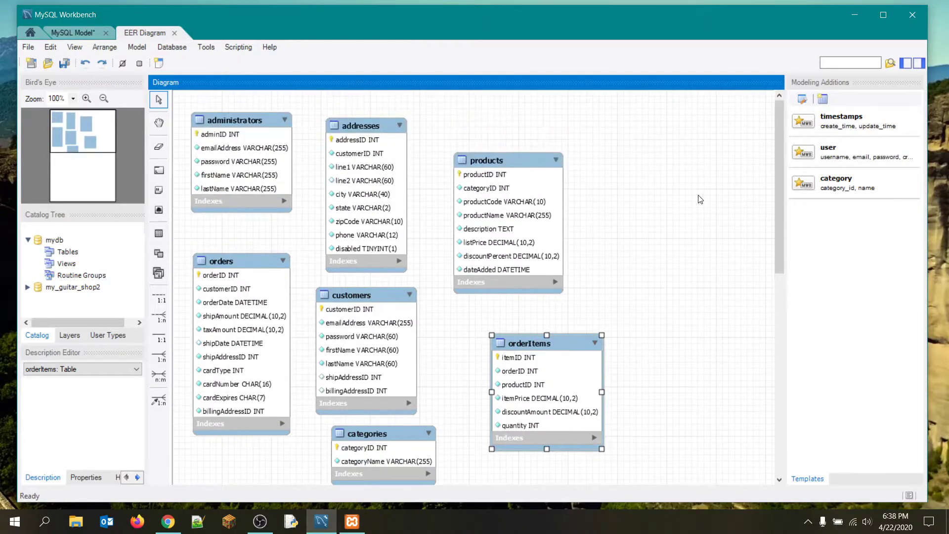
{"action": "double_click", "coordinate": [502, 191]}
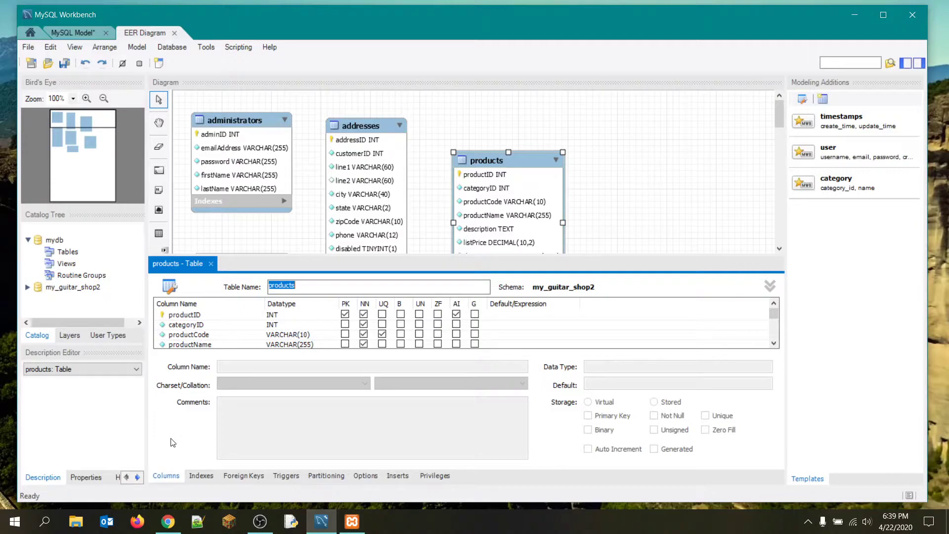
{"action": "left_click", "coordinate": [211, 264]}
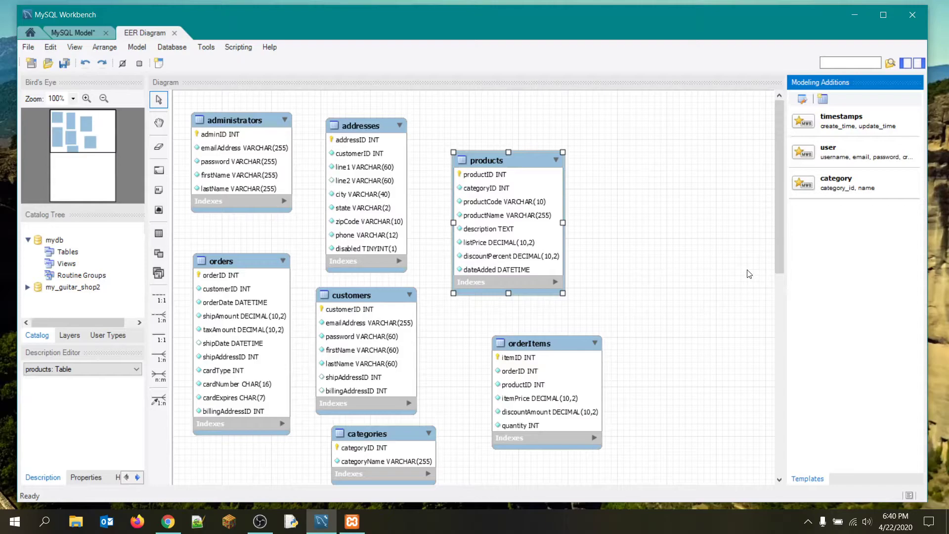
Create a one-to-many relationship from customerID in orders to customerID in customers, and shift customers away from orders to reveal the connector.
{"action": "left_click", "coordinate": [159, 400]}
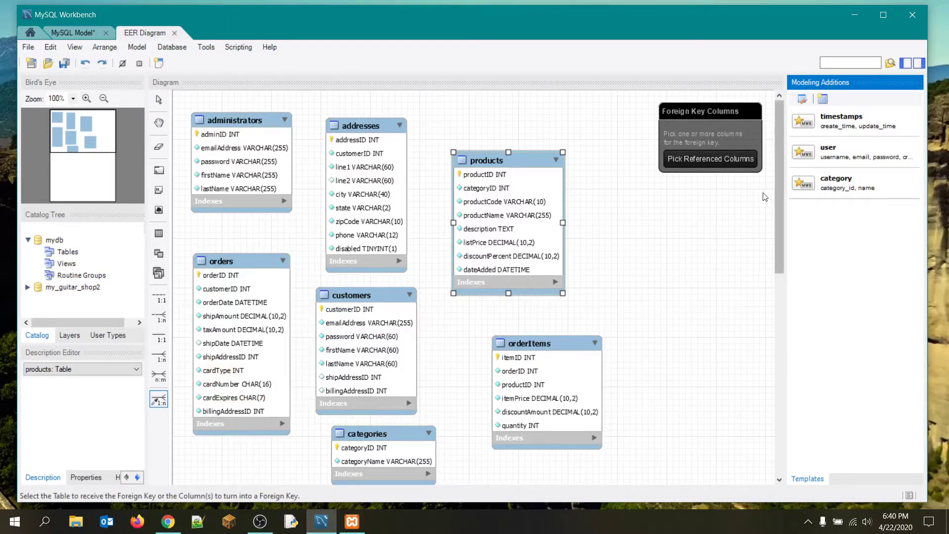
{"action": "left_click_drag", "start_coordinate": [702, 112], "coordinate": [639, 198]}
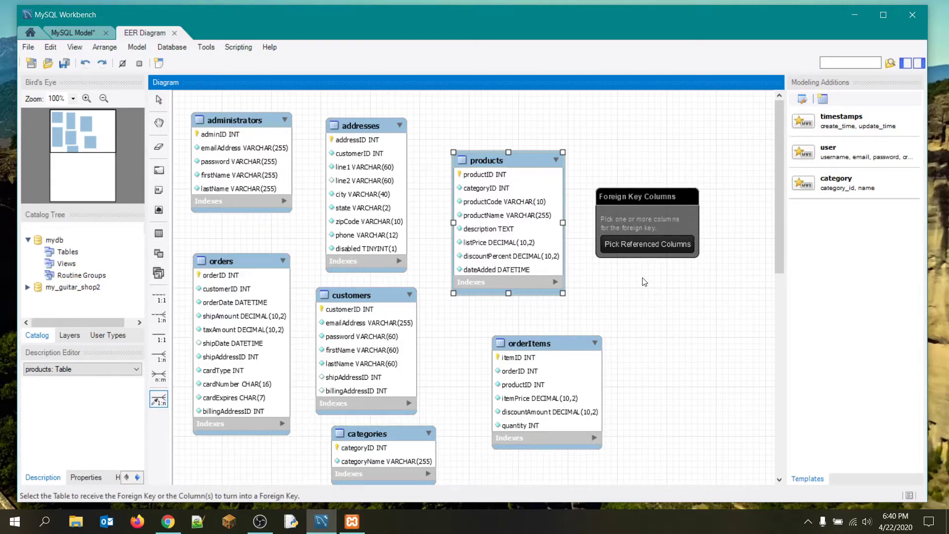
{"action": "left_click", "coordinate": [225, 290]}
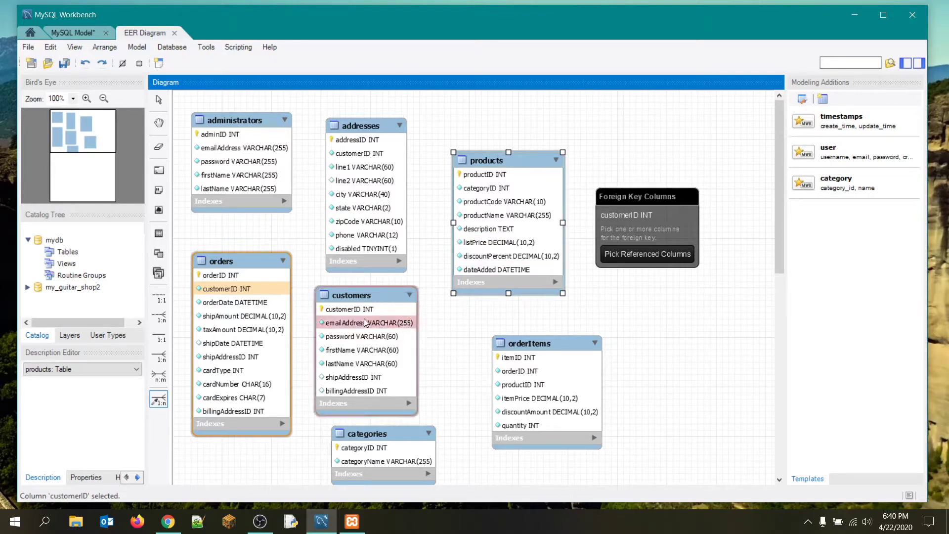
{"action": "left_click", "coordinate": [374, 310]}
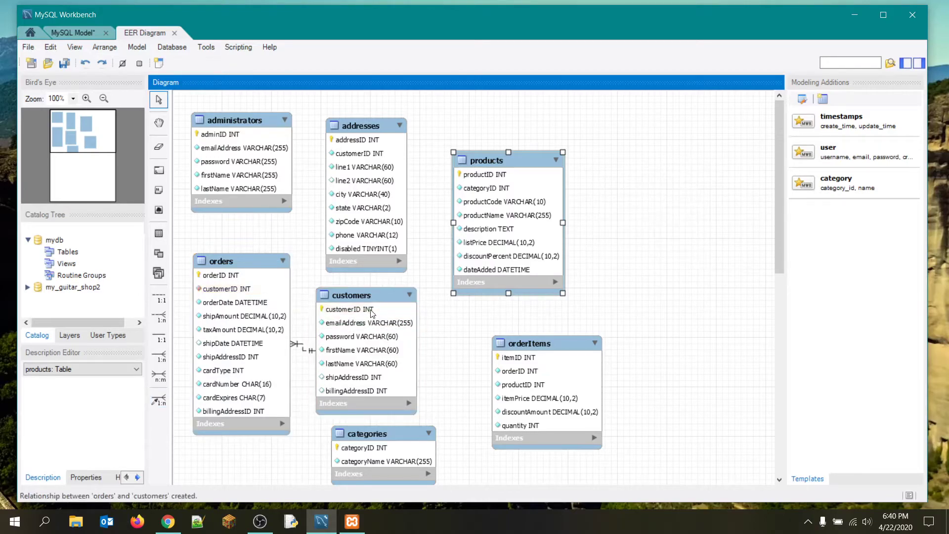
{"action": "left_click_drag", "start_coordinate": [381, 290], "coordinate": [413, 287]}
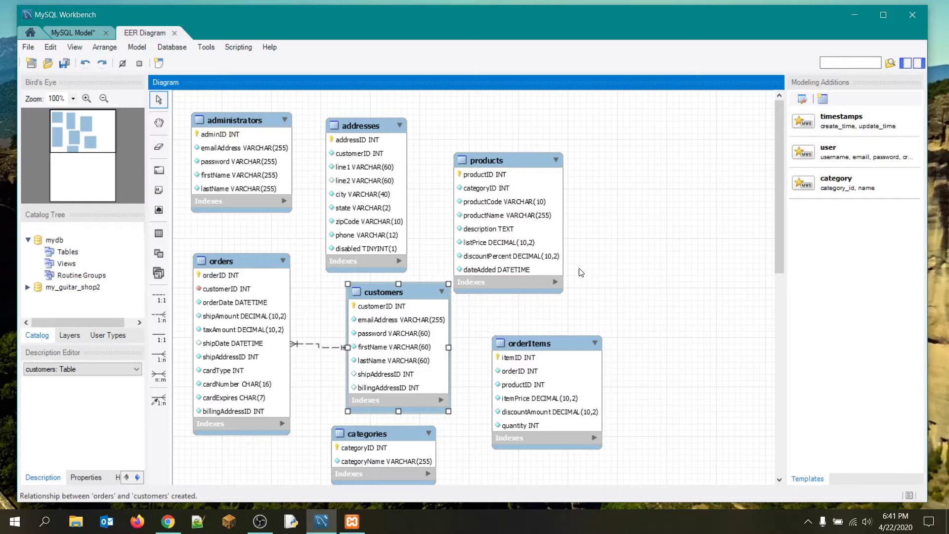
Create a one-to-many relationship from customerID in addresses to customerID in customers, and move addresses toward administrators.
{"action": "left_click", "coordinate": [159, 399]}
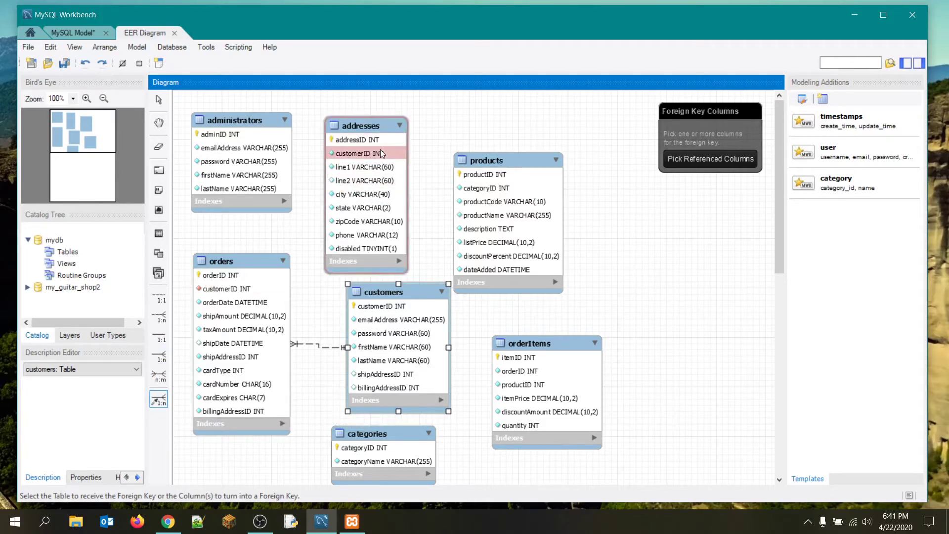
{"action": "left_click", "coordinate": [353, 156]}
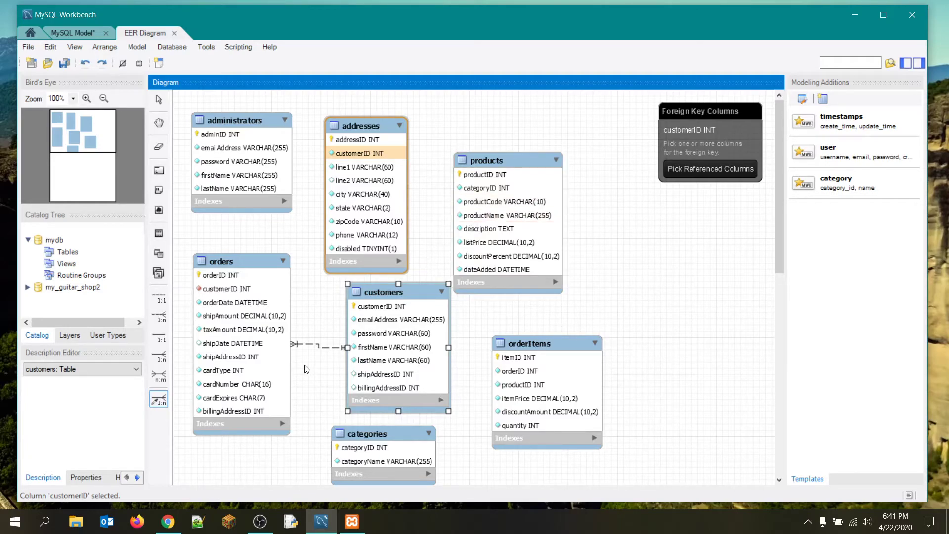
{"action": "left_click", "coordinate": [383, 307]}
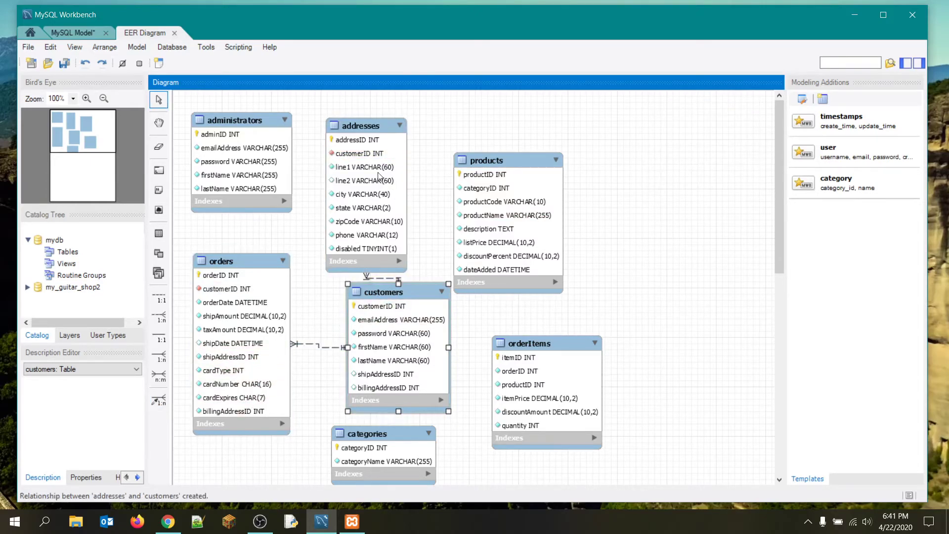
{"action": "left_click_drag", "start_coordinate": [360, 119], "coordinate": [336, 116]}
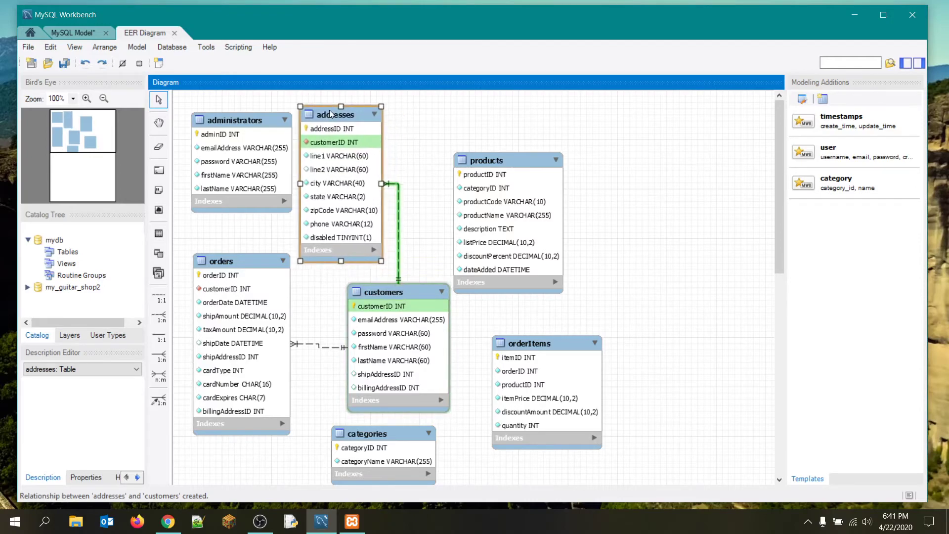